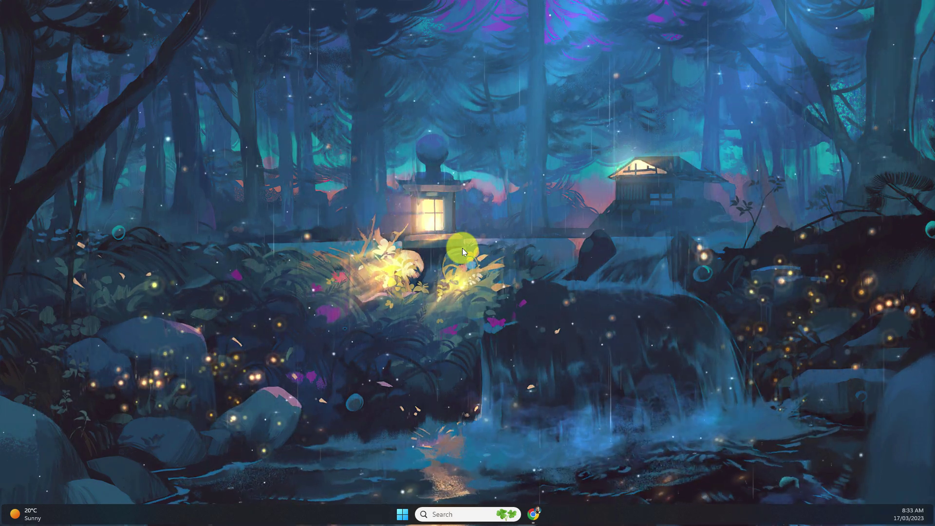
Open the Destinations slide and select its Long Beach, Malibu and Pacific Coast Highway photos.
left_click(534, 513)
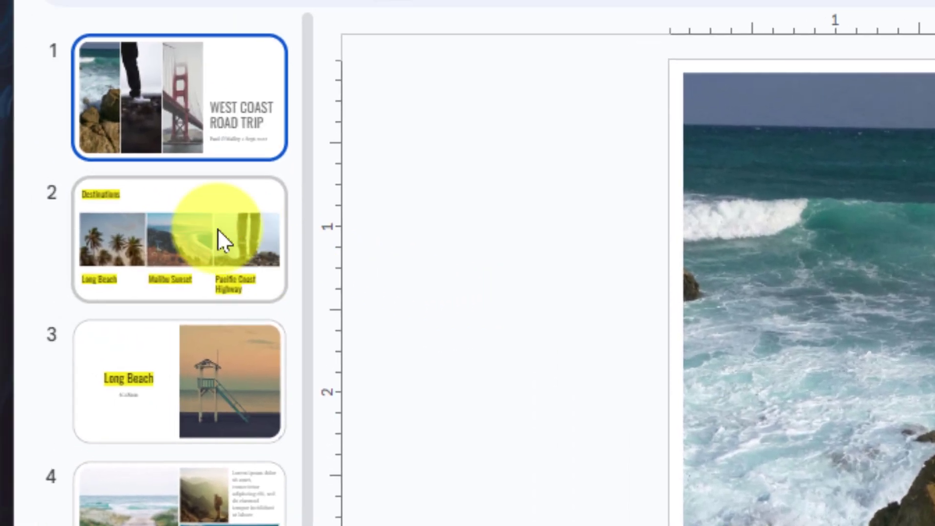
left_click(217, 229)
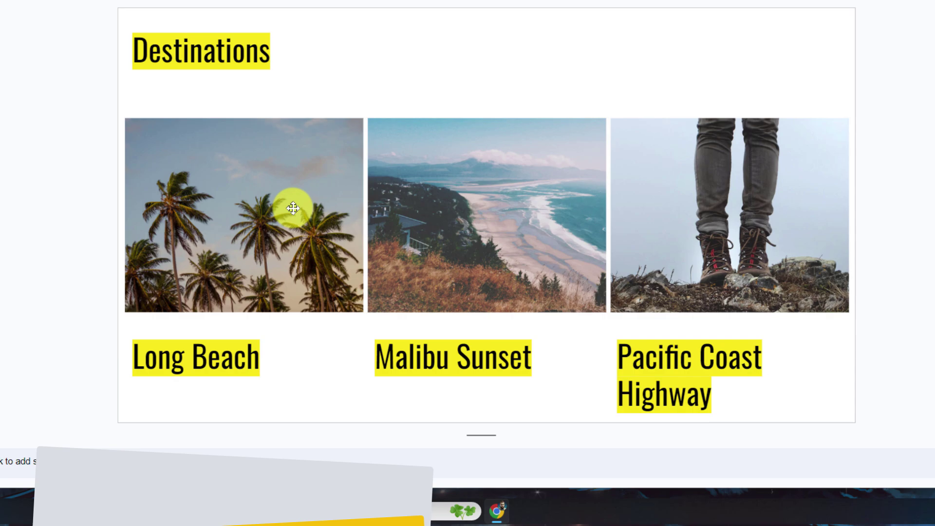
left_click(292, 209)
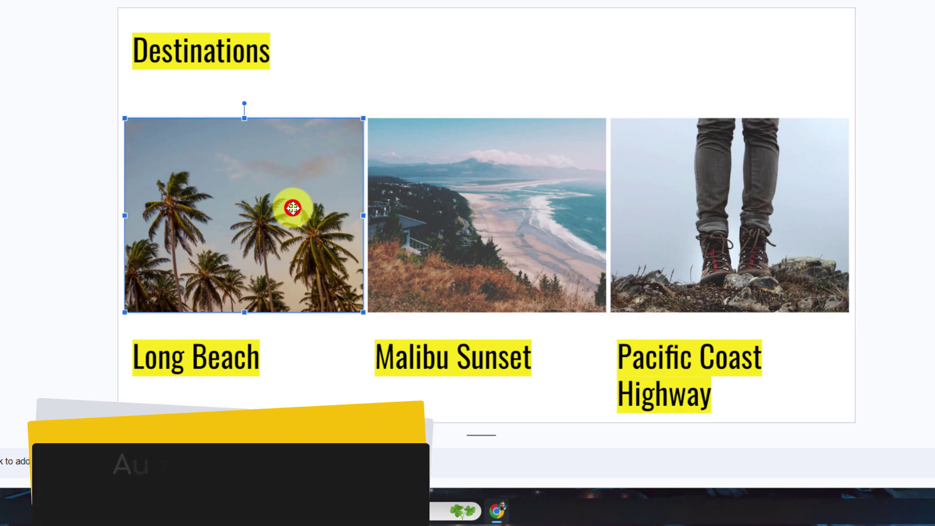
left_click(492, 209)
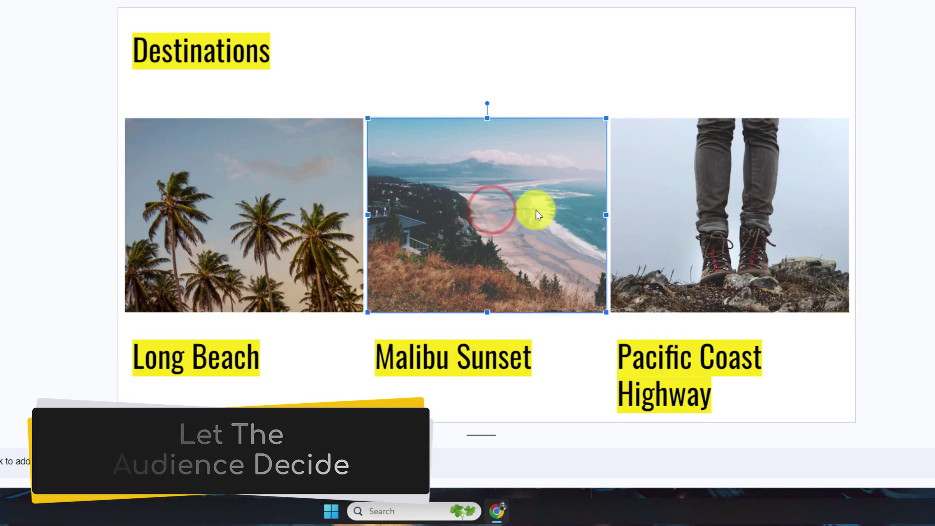
left_click(734, 211)
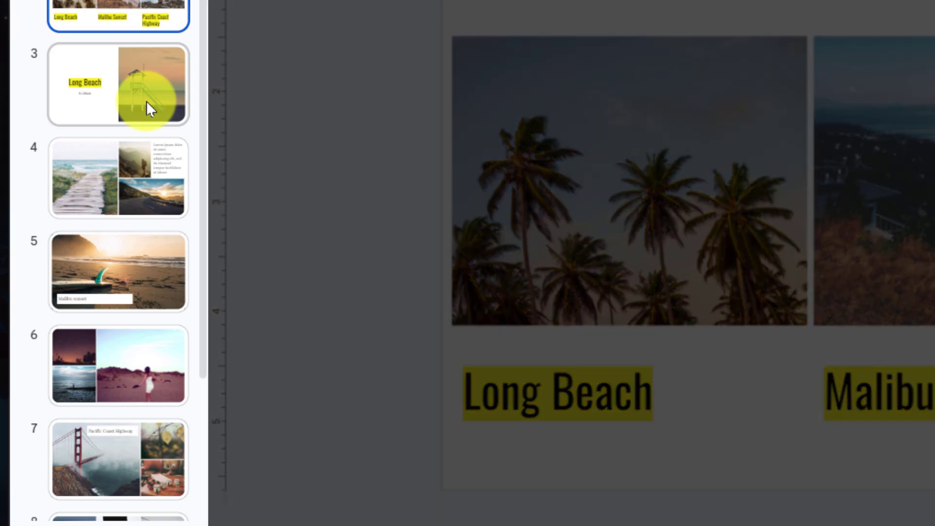
Preview the Long Beach, Malibu sunset and Golden Gate Bridge slides, then return to Destinations.
left_click(146, 101)
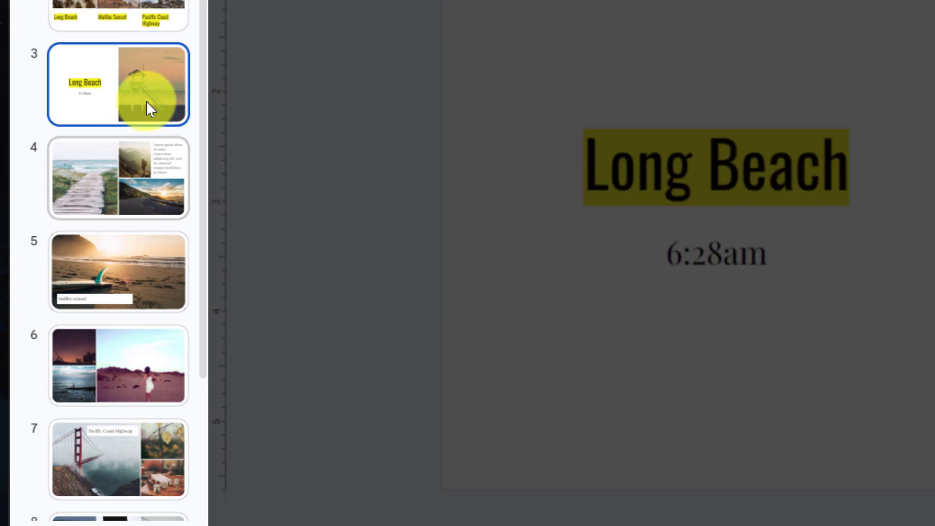
left_click(157, 284)
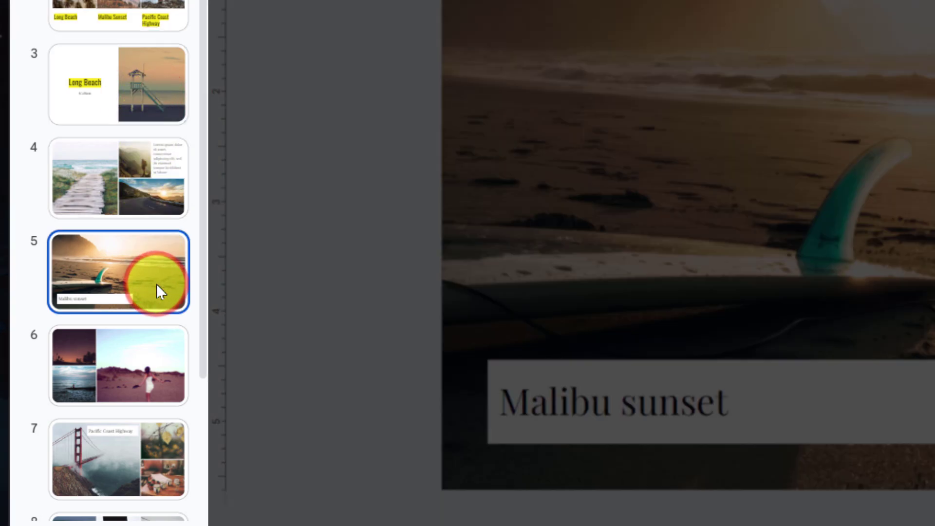
left_click(160, 461)
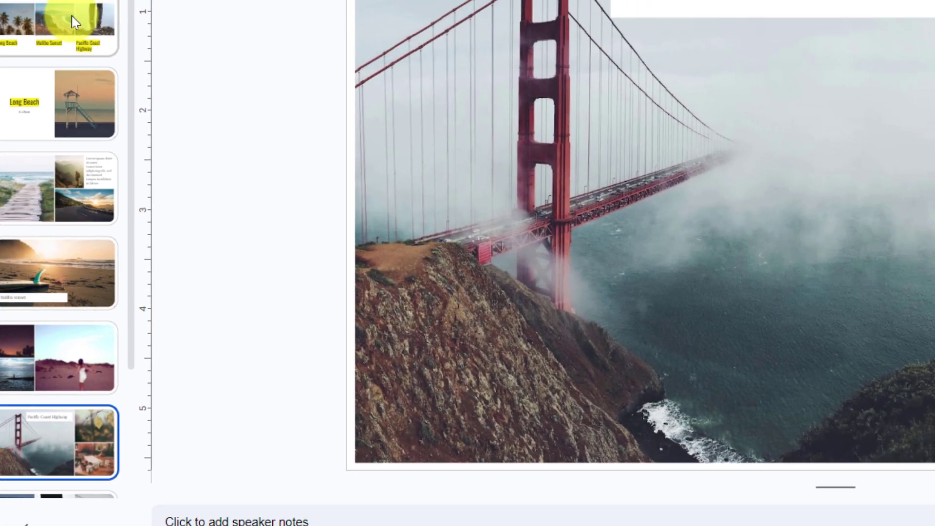
left_click(73, 22)
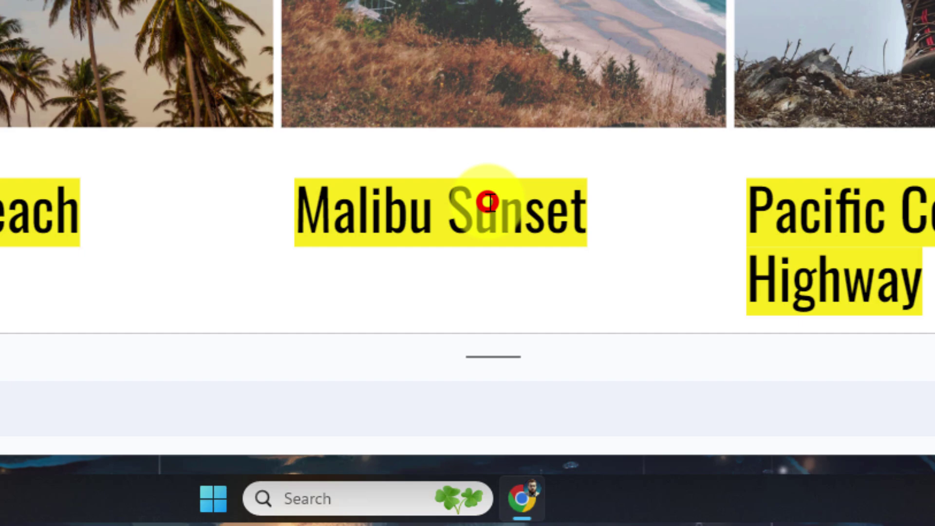
Open the Link option for the Malibu Sunset caption and clear the pasted web address.
left_click(488, 202)
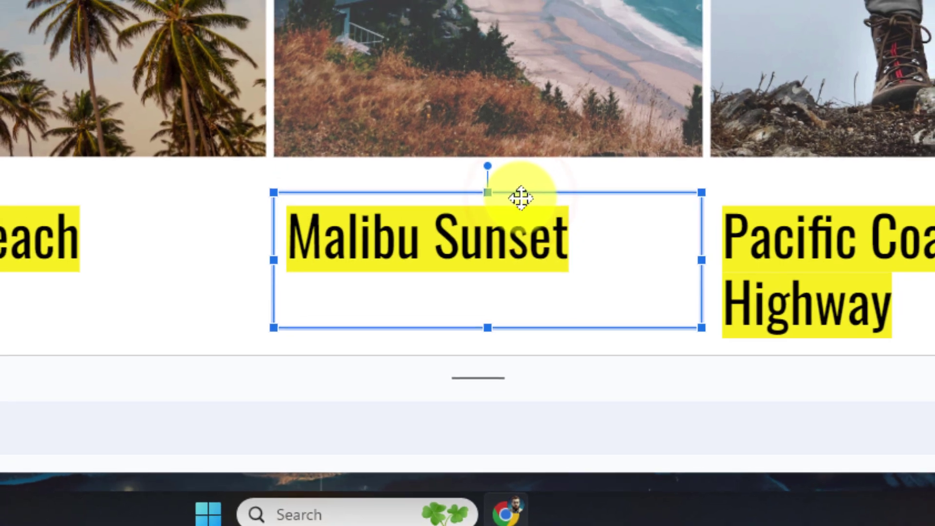
right_click(360, 468)
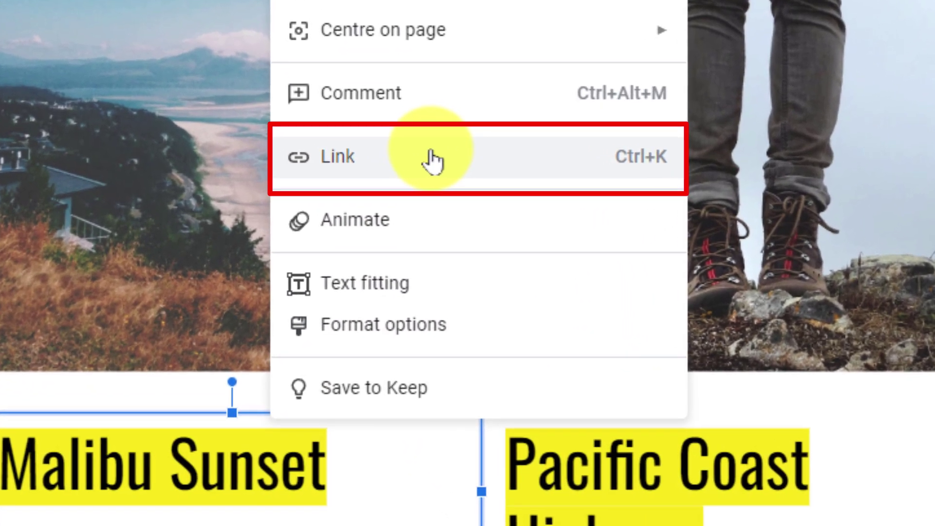
left_click(403, 161)
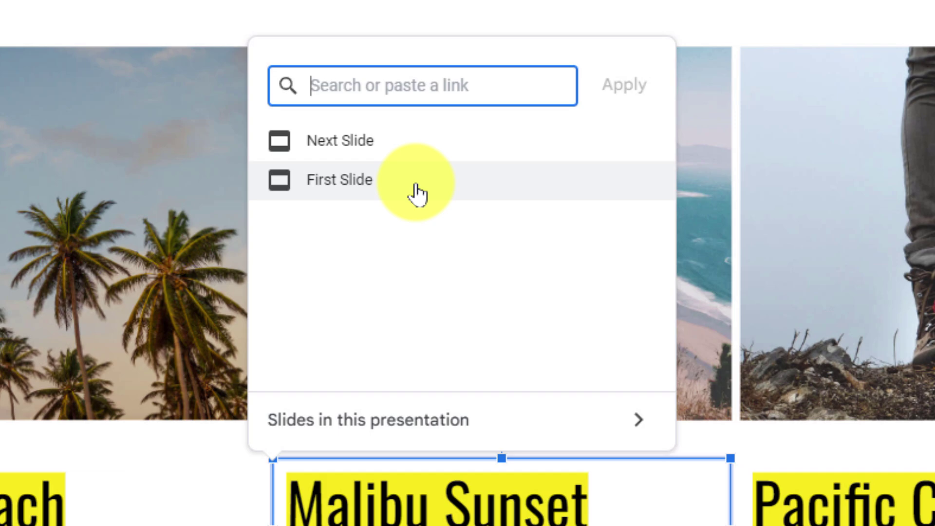
left_click(434, 86)
type("https://www.youtube.com/@paulomalley")
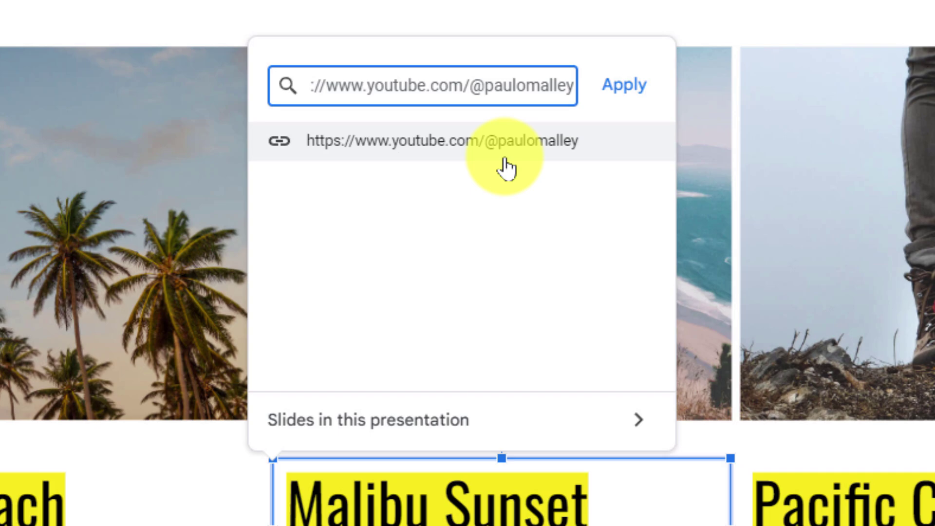
key("ctrl+a")
key("BackSpace")
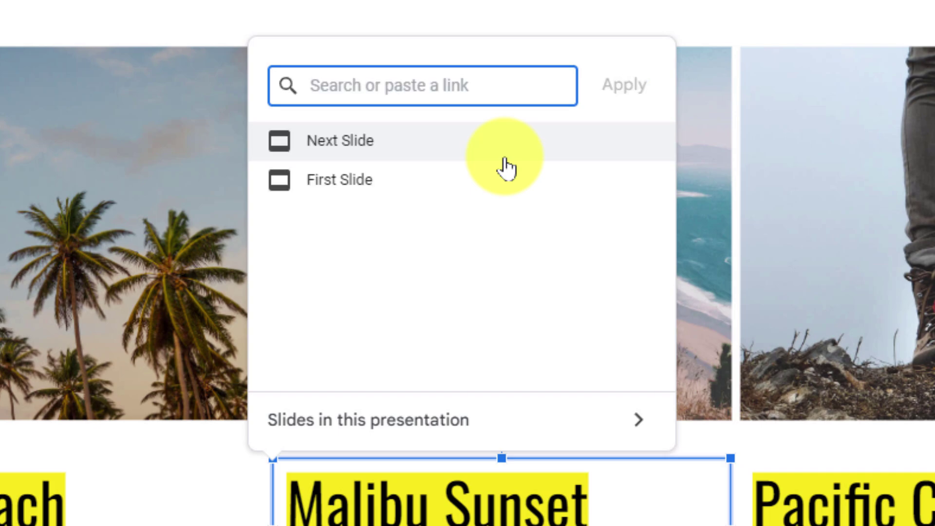
Link the Malibu Sunset caption to Slide 5 from this presentation's slides and dismiss the preview.
left_click(505, 423)
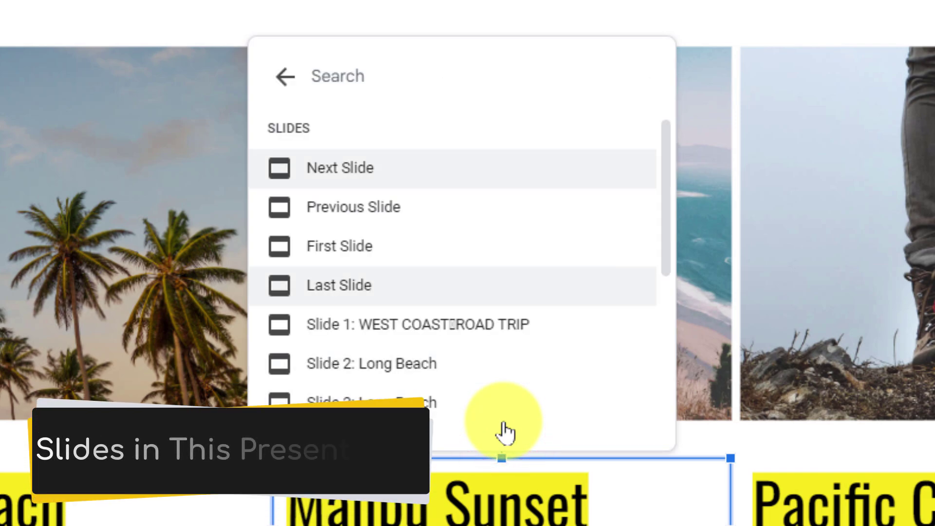
left_click_drag(670, 193, 665, 340)
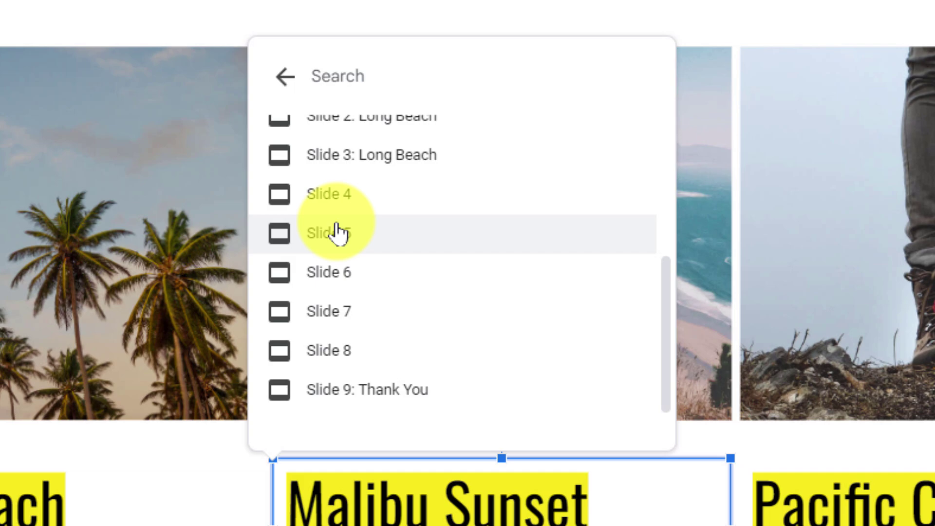
left_click(336, 227)
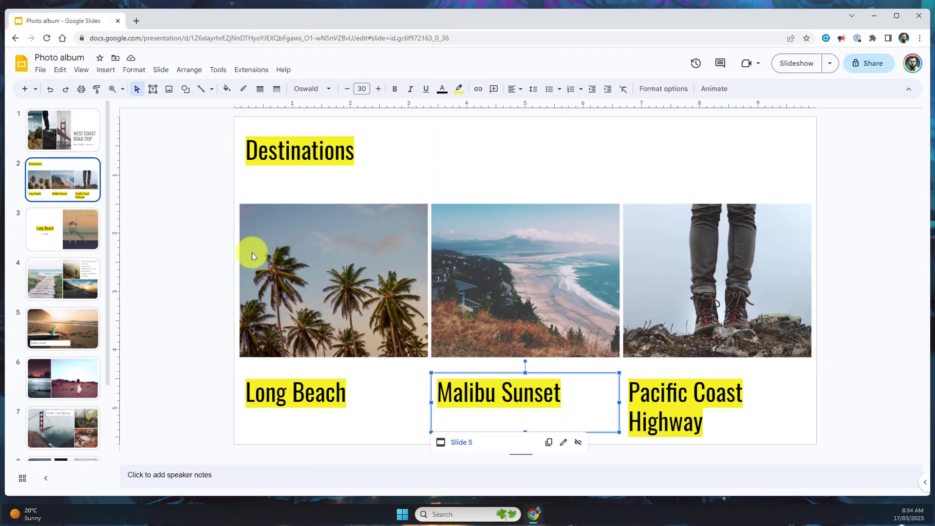
left_click(217, 232)
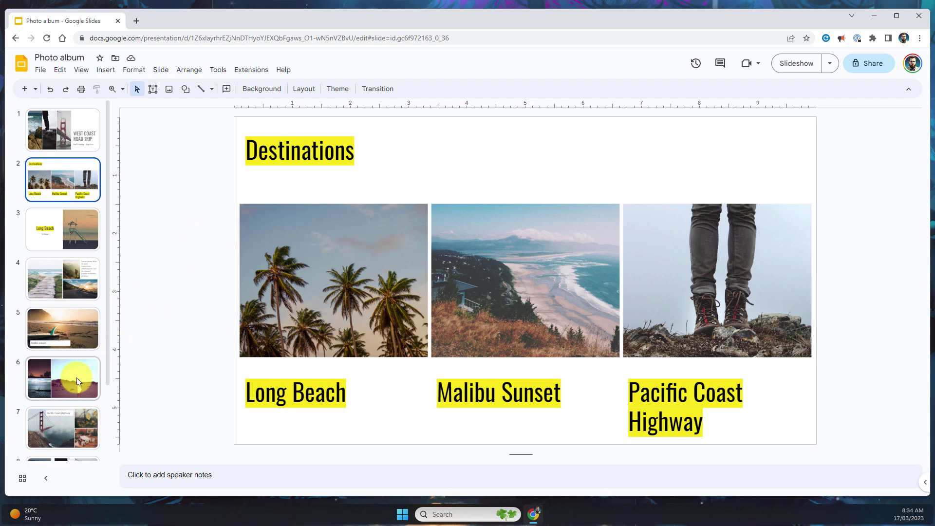
Go to slide 6 and select its top-left night-sky photo.
left_click(72, 333)
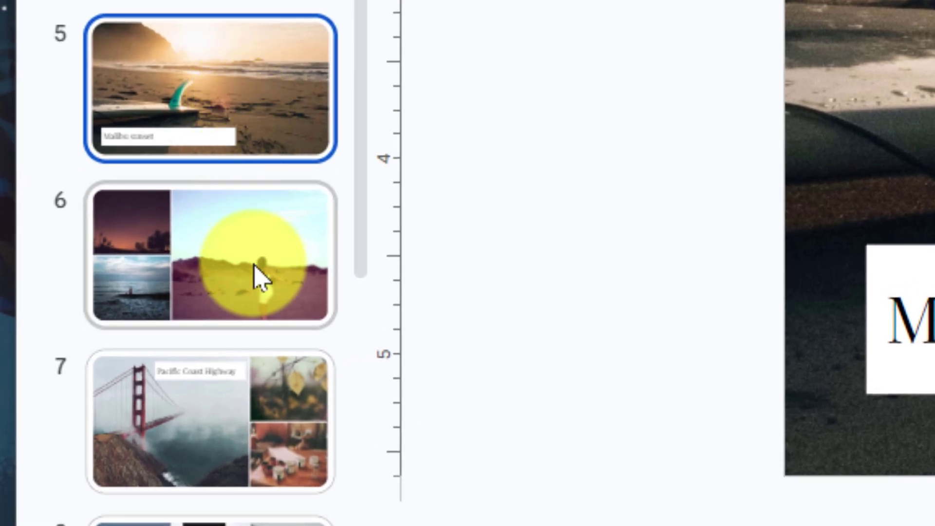
left_click(255, 272)
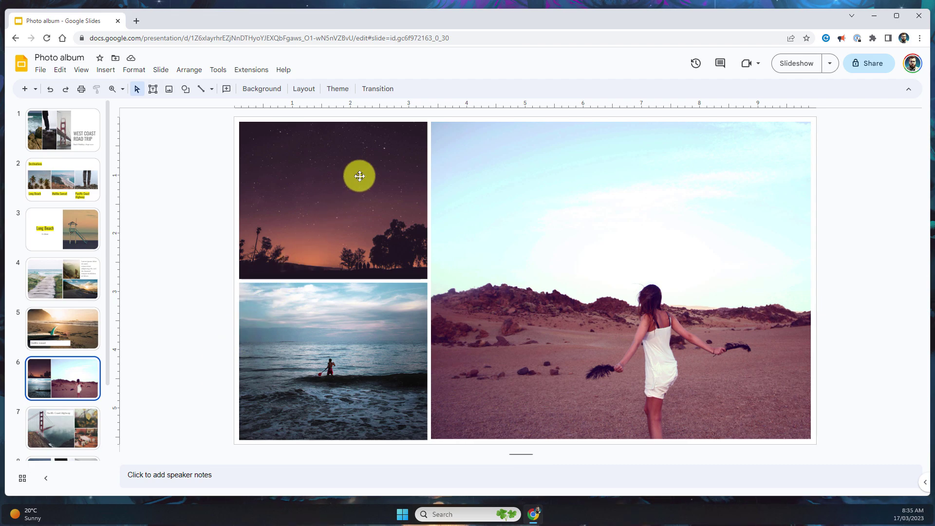
left_click(360, 176)
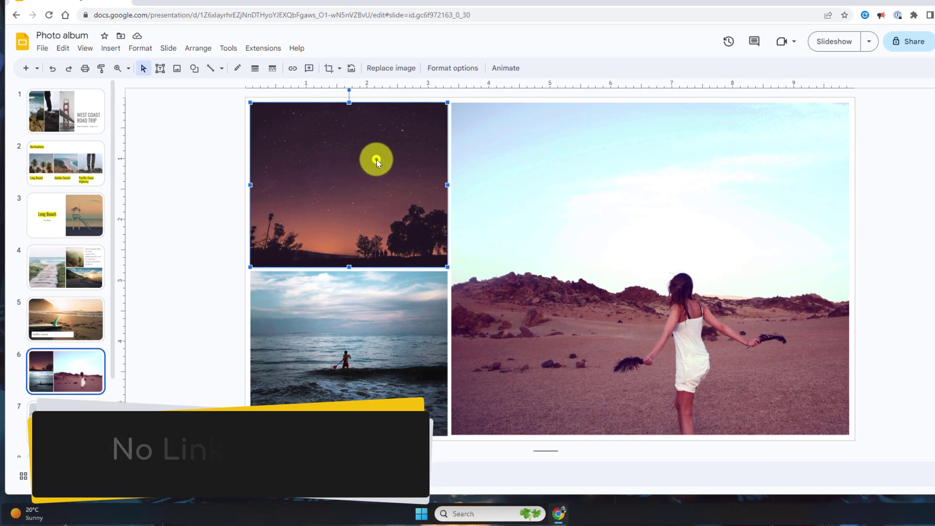
right_click(359, 176)
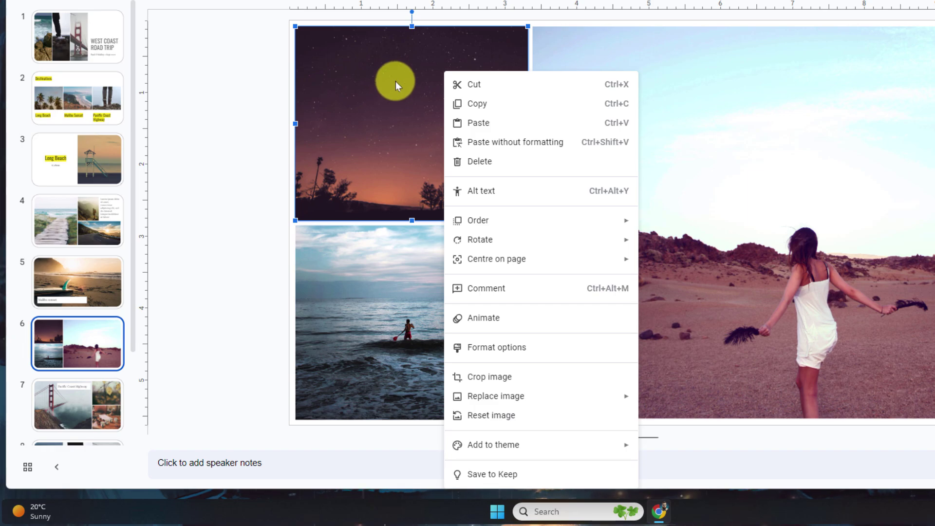
left_click(429, 47)
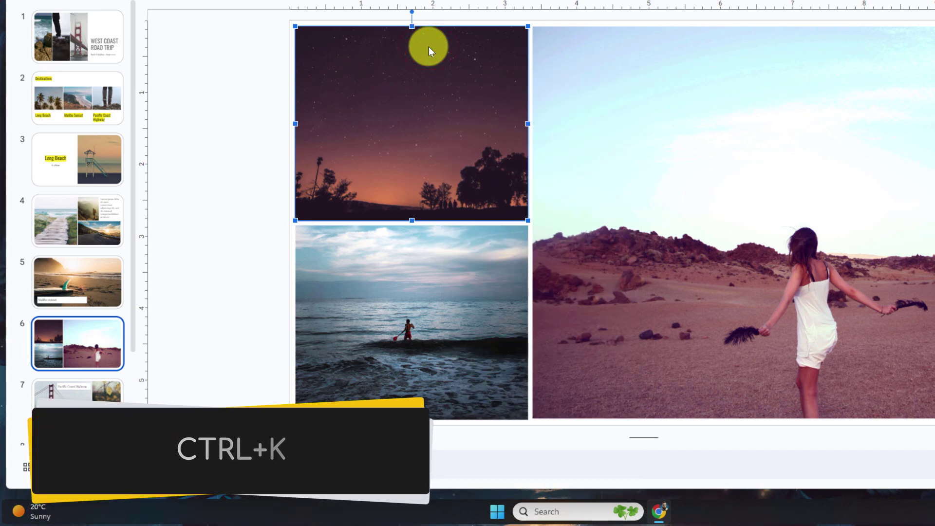
Link the night-sky photo to Slide 2: Long Beach with Ctrl+K.
key("ctrl+k")
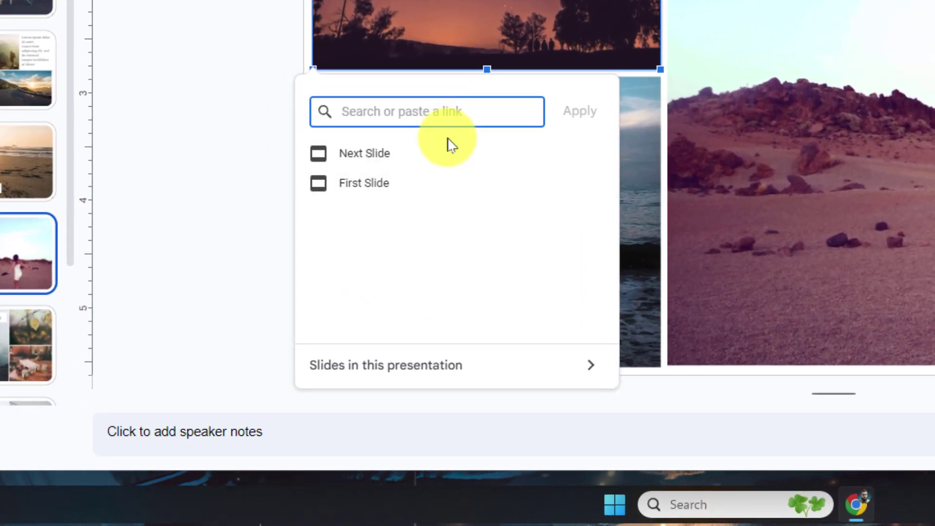
left_click(456, 369)
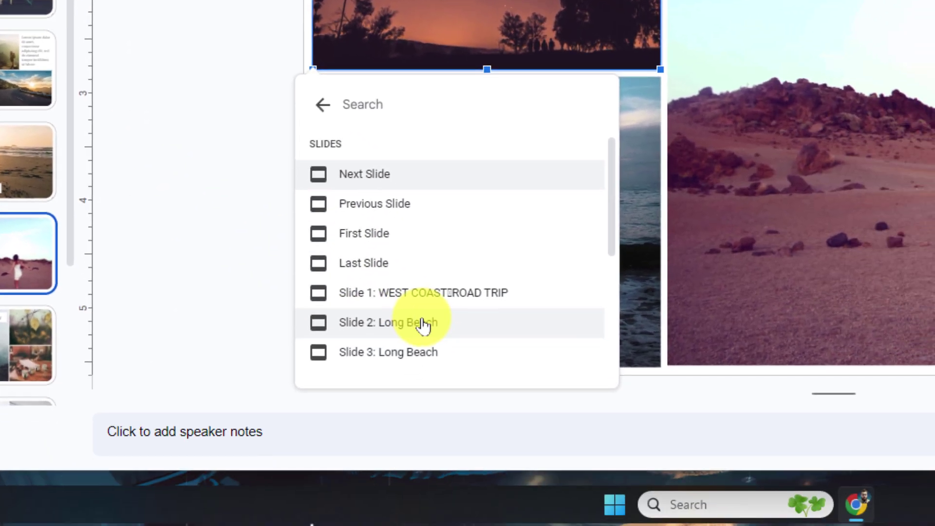
left_click(424, 326)
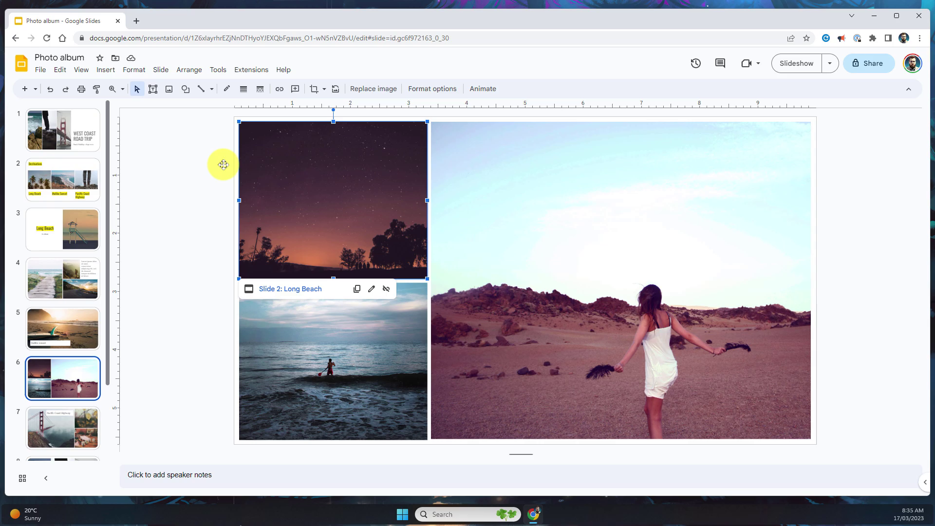
left_click(62, 130)
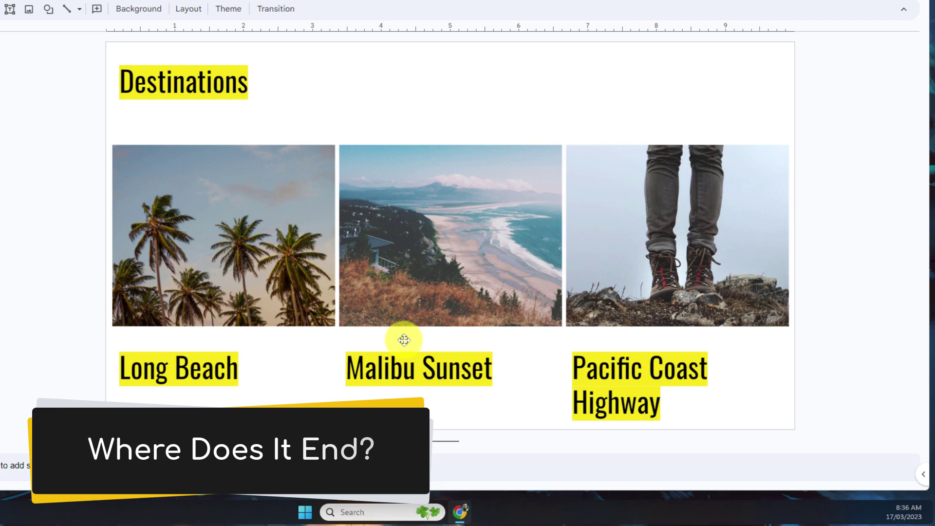
left_click(202, 82)
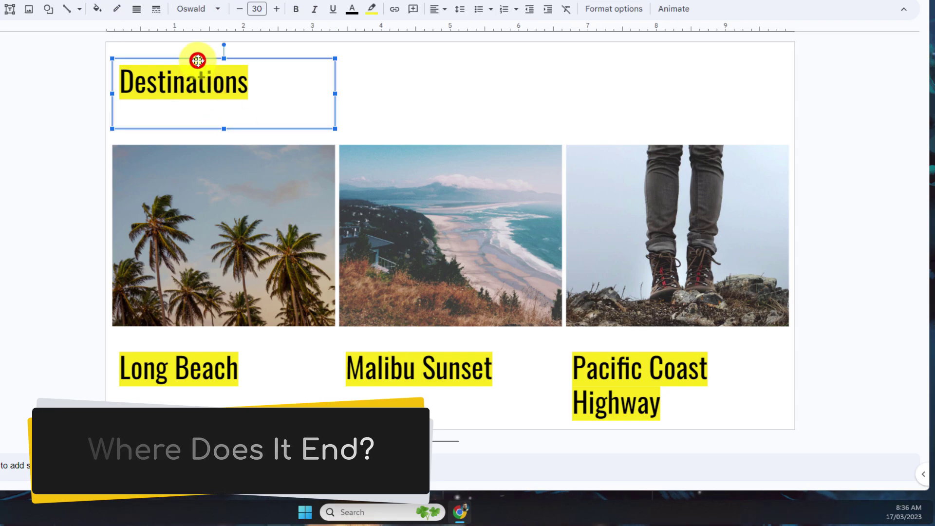
right_click(199, 63)
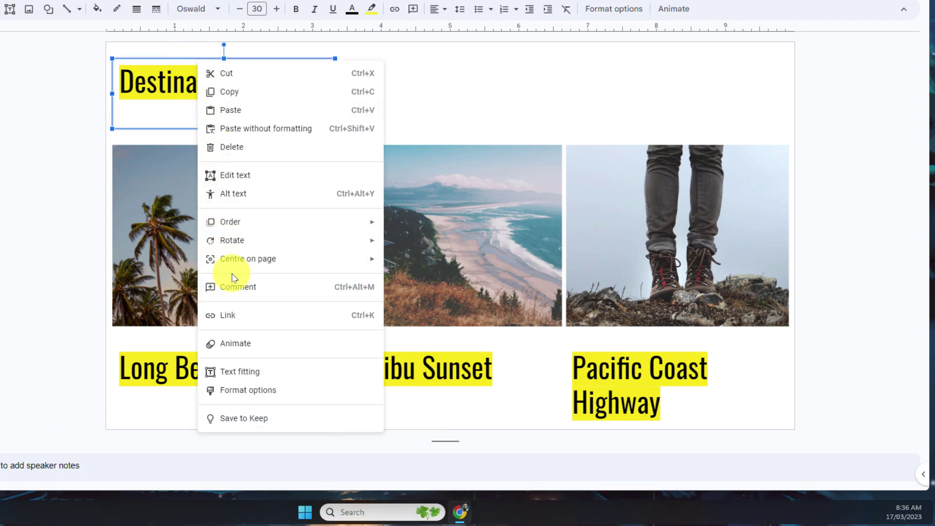
left_click(237, 320)
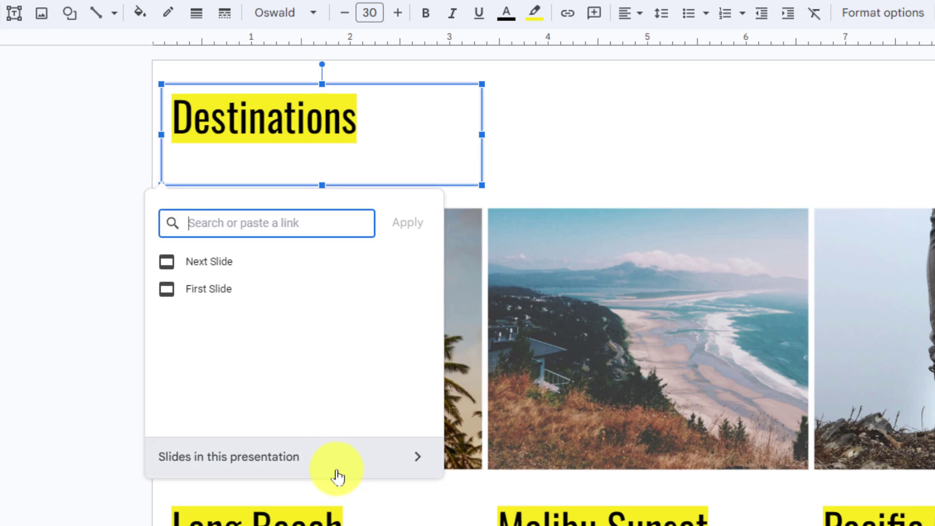
left_click(337, 468)
left_click_drag(437, 283, 429, 407)
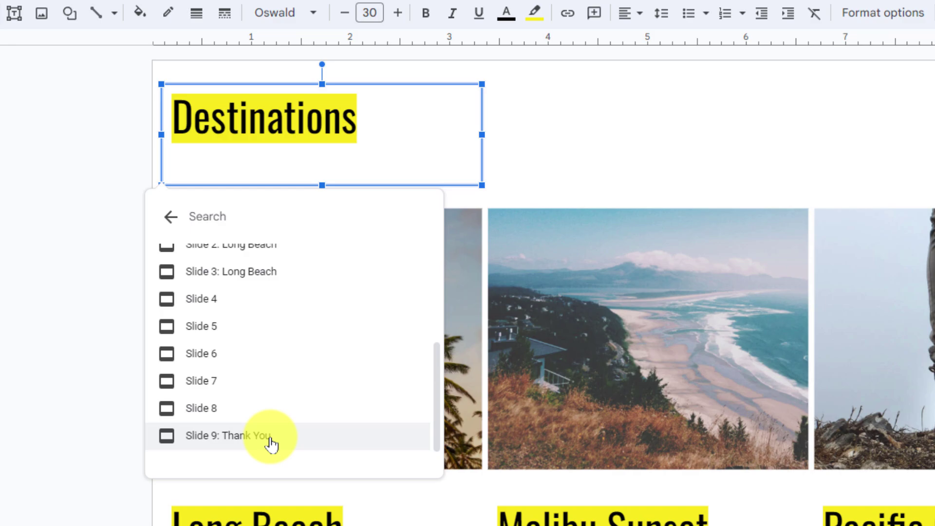
left_click(549, 123)
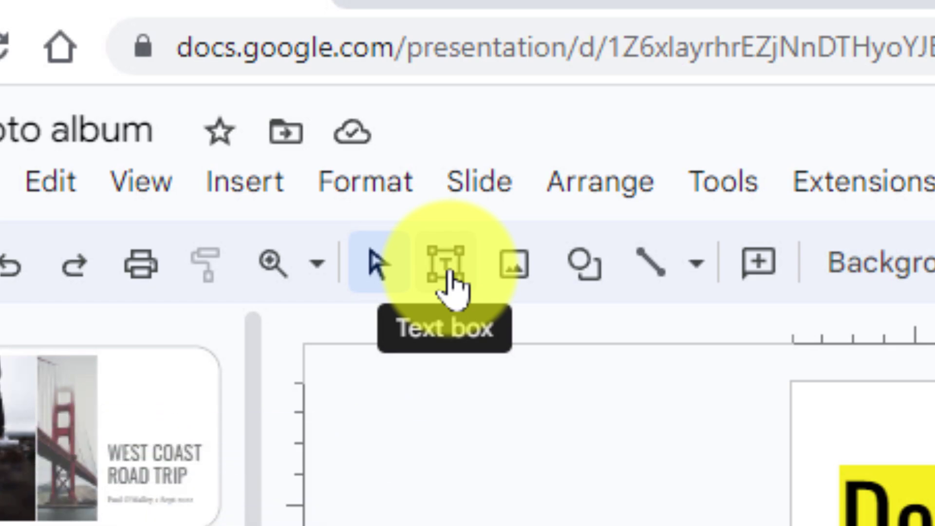
Draw an empty text box at the slide's top-right and link it to Slide 9: Thank You.
left_click(447, 271)
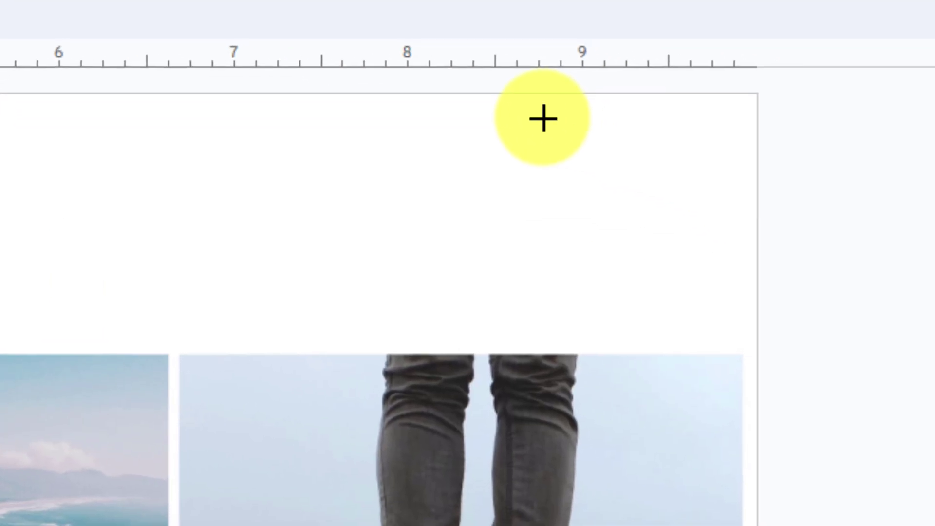
left_click_drag(543, 118, 738, 265)
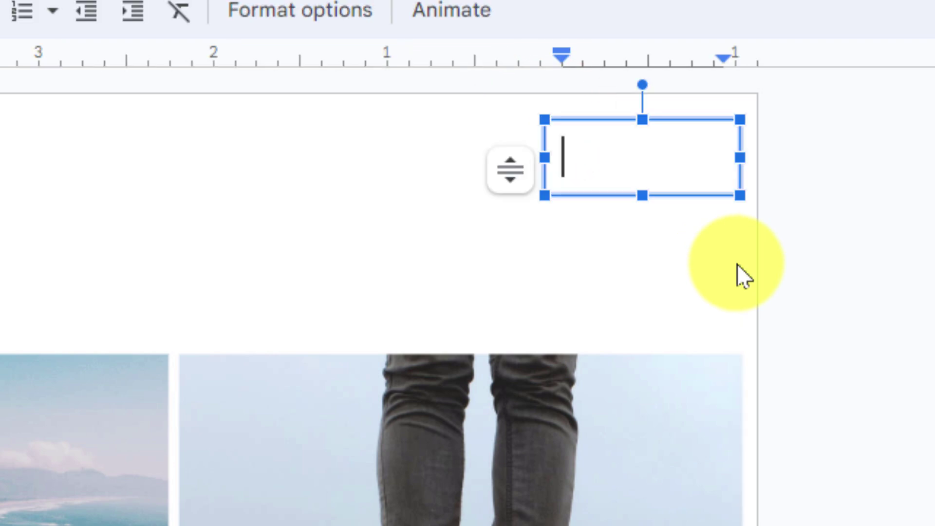
right_click(618, 120)
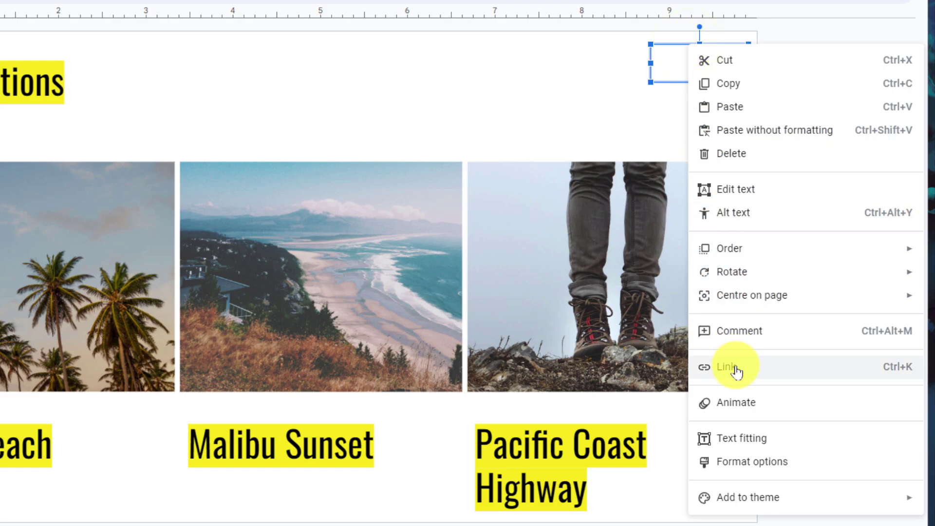
left_click(727, 367)
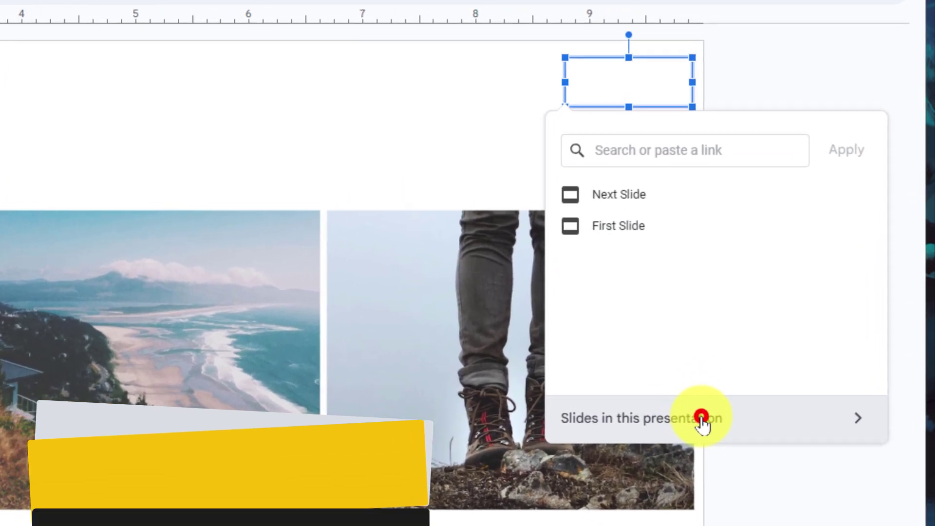
left_click(702, 420)
scroll(689, 376, "down", 3)
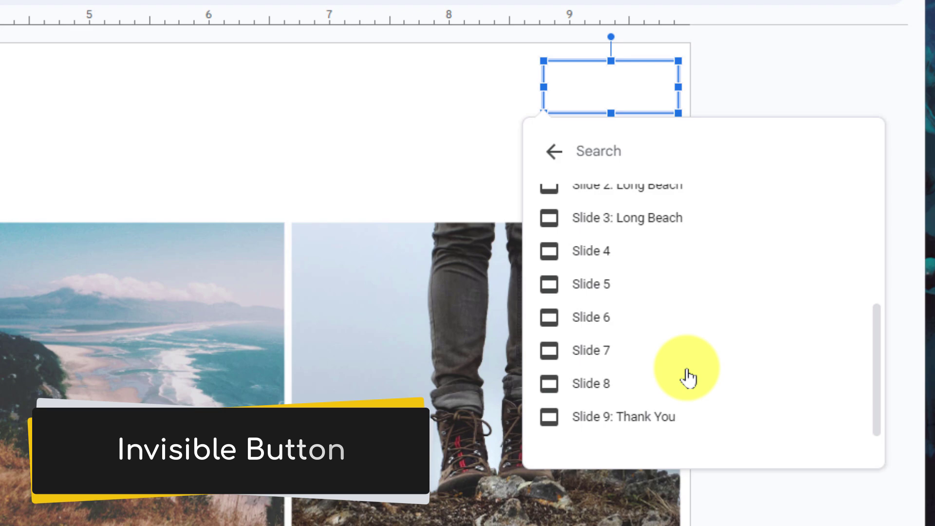
left_click(624, 420)
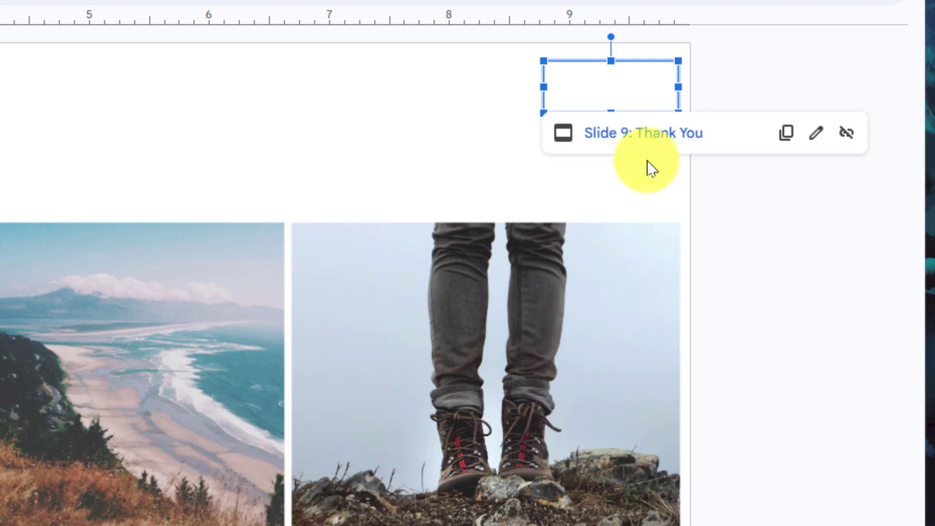
left_click(420, 135)
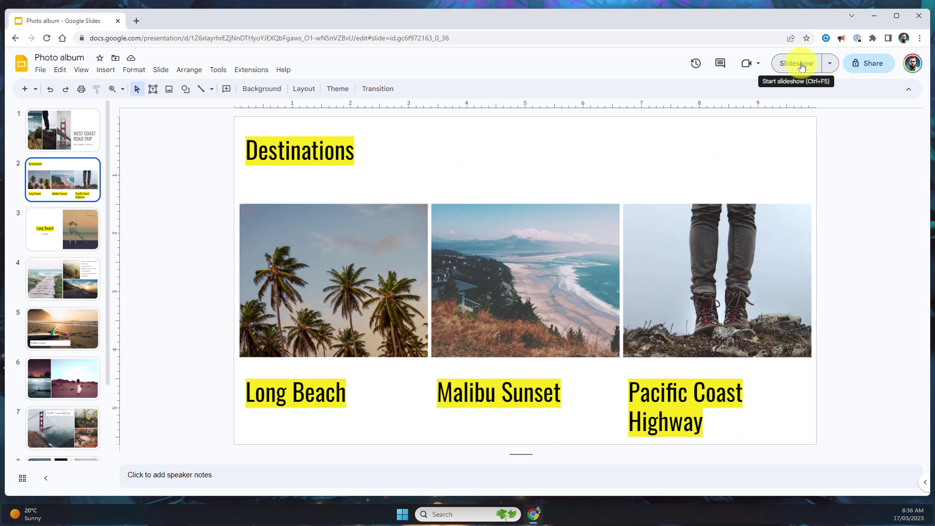
left_click(800, 65)
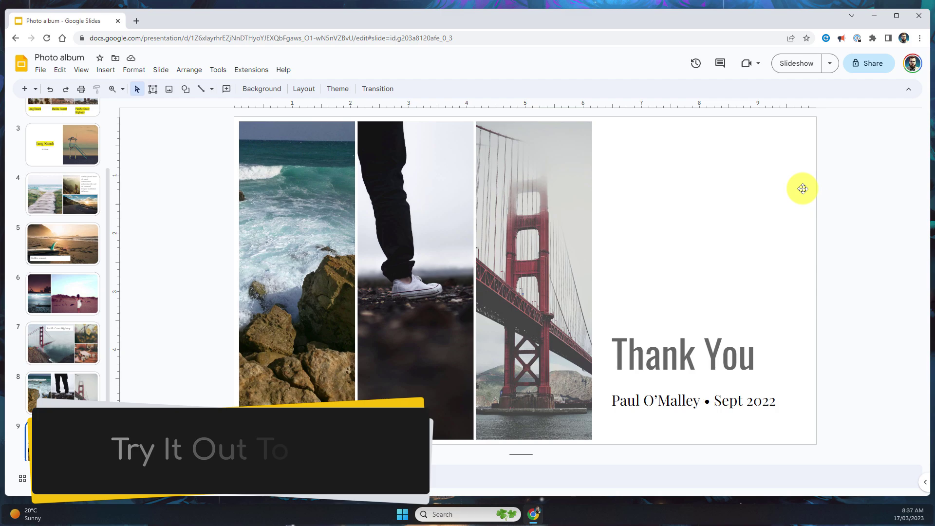
left_click(74, 110)
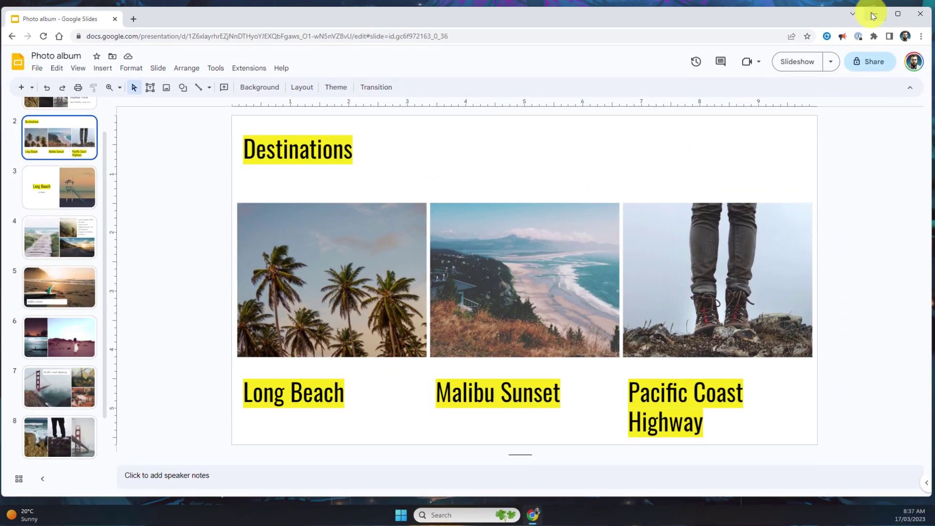
Minimise the browser window showing the presentation.
left_click(873, 16)
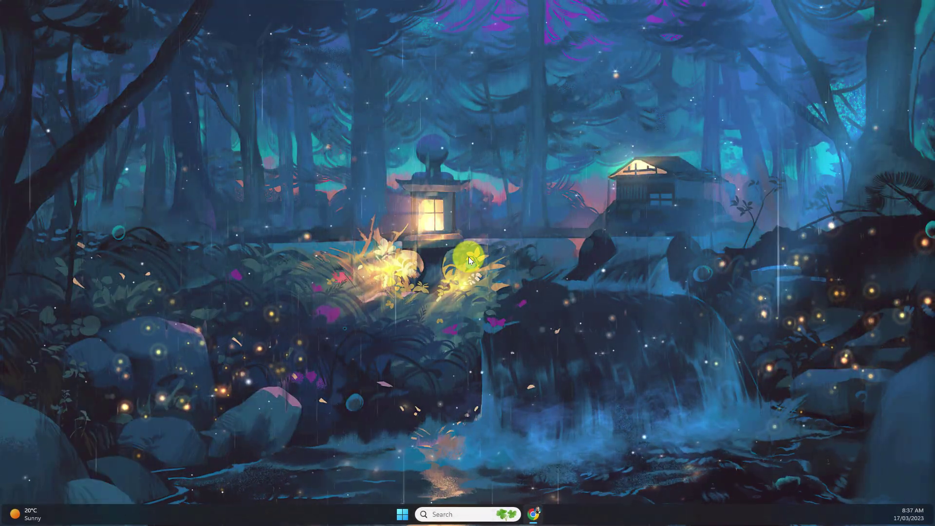